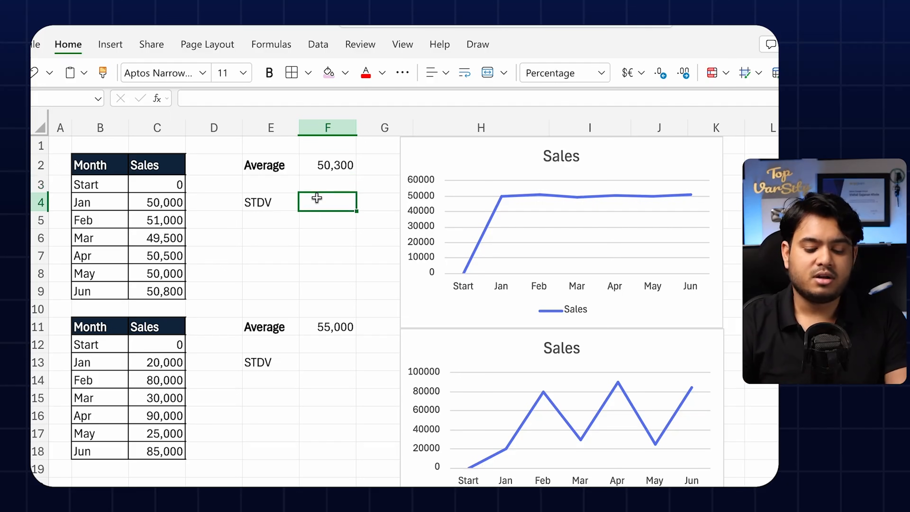
Step: Calculate the sample standard deviation of the first table's Jan–Jun sales in F4 with =STDEV.S(C4:C9)
type("=st")
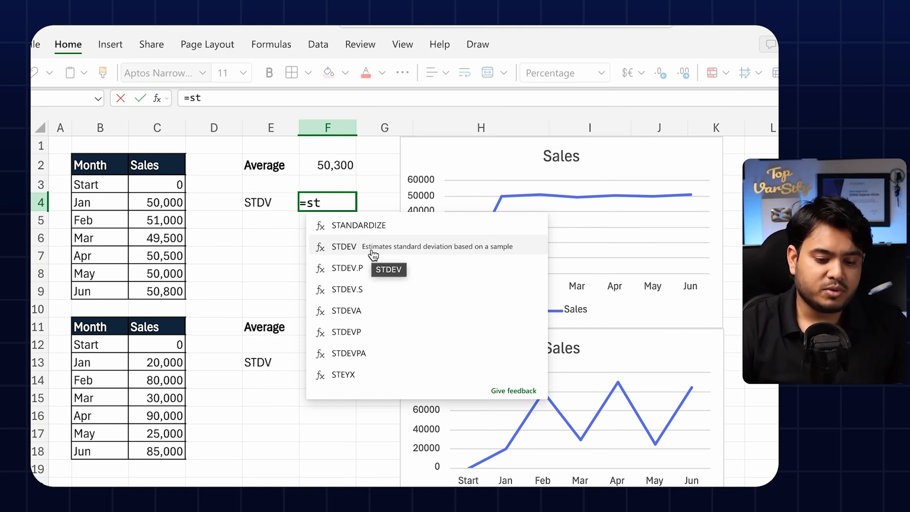
double_click(365, 291)
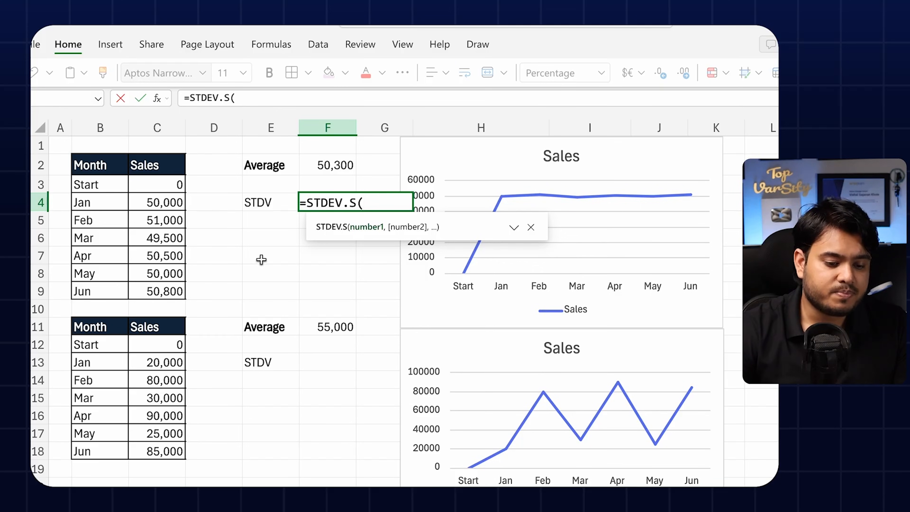
left_click(180, 203)
left_click_drag(180, 202, 165, 291)
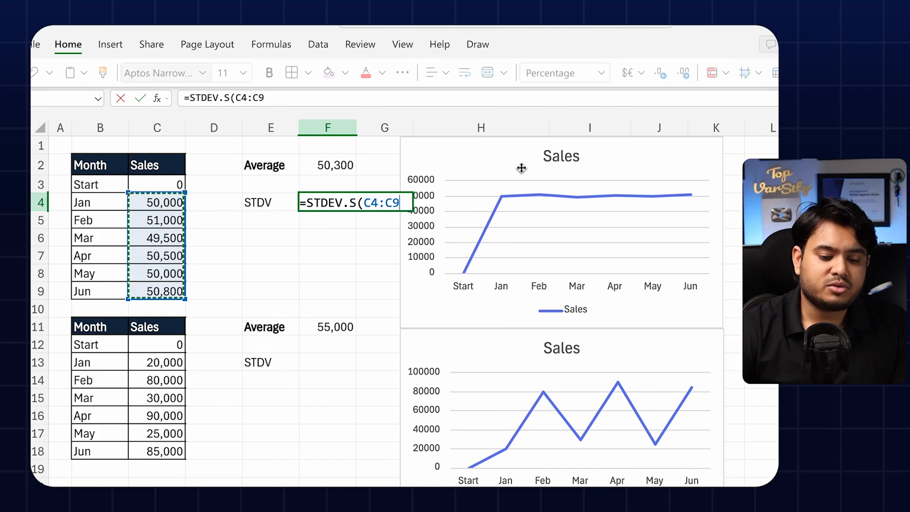
key("Return")
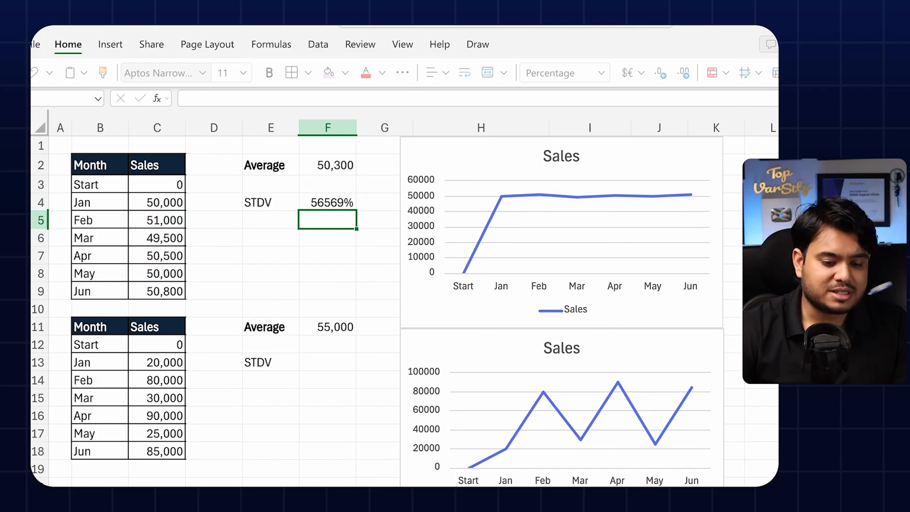
Step: Copy the number format of the average in F2 to the standard deviation cells F4 and F13
left_click(339, 203)
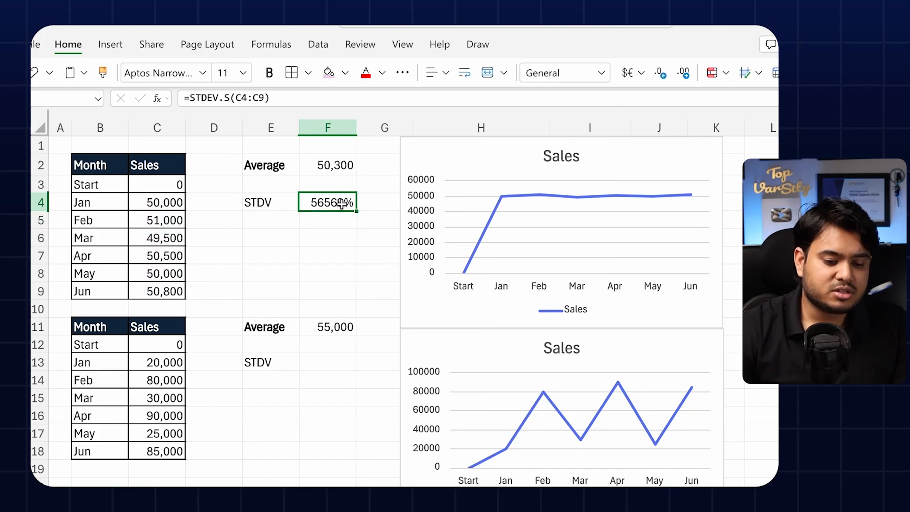
left_click(336, 163)
left_click(102, 71)
left_click(342, 203)
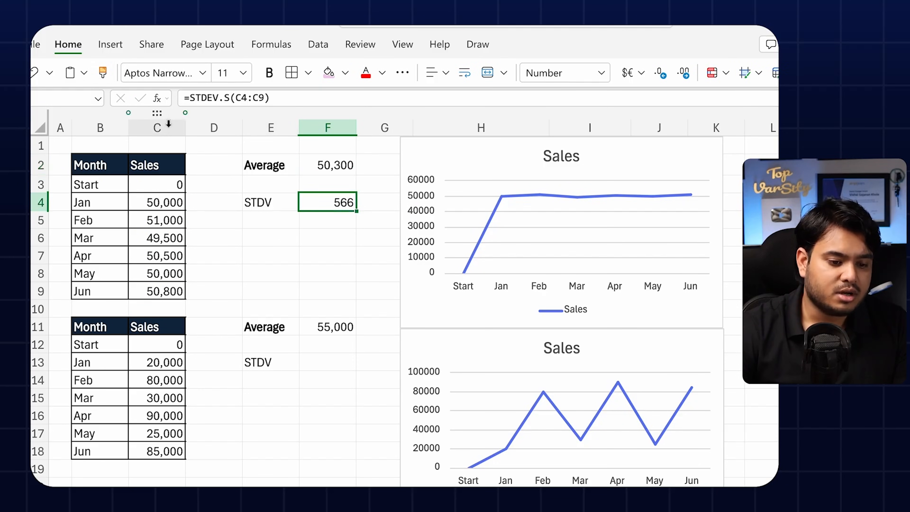
left_click(102, 72)
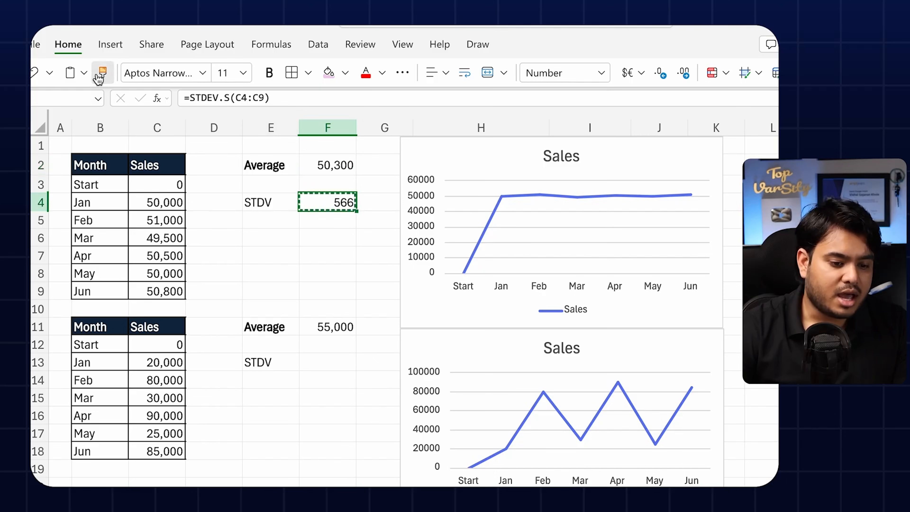
left_click(338, 364)
Step: Calculate the sample standard deviation of the second table's Jan–Jun sales in F13 with =STDEV.S(C13:C18)
type("=")
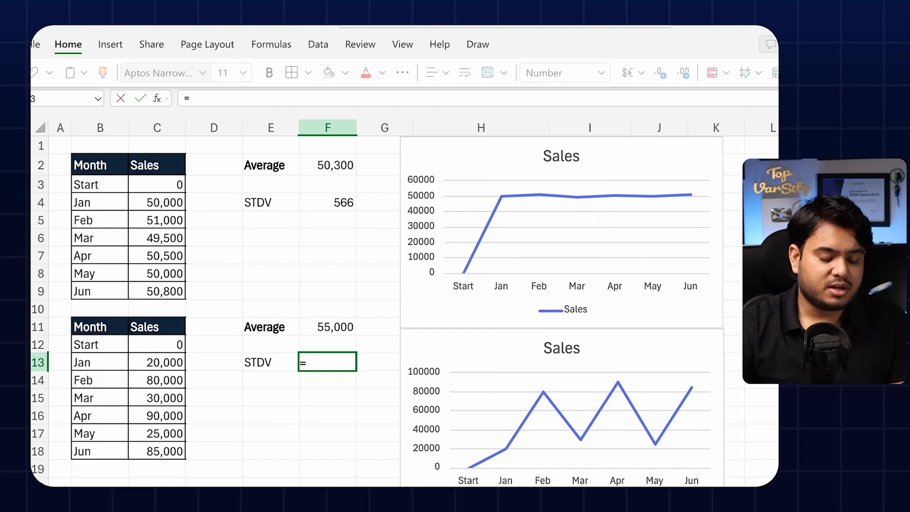
type("st")
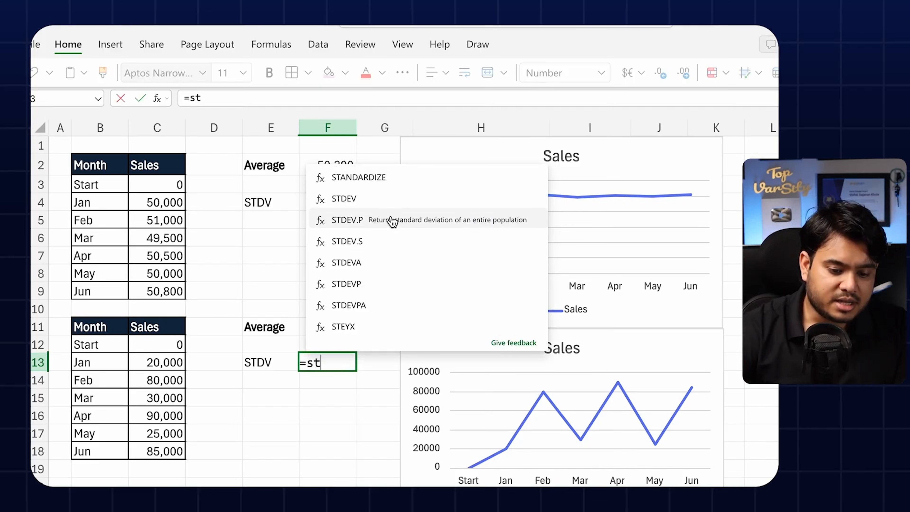
left_click(386, 236)
left_click_drag(157, 360, 158, 468)
left_click(160, 466)
left_click_drag(163, 362, 163, 443)
key("Return")
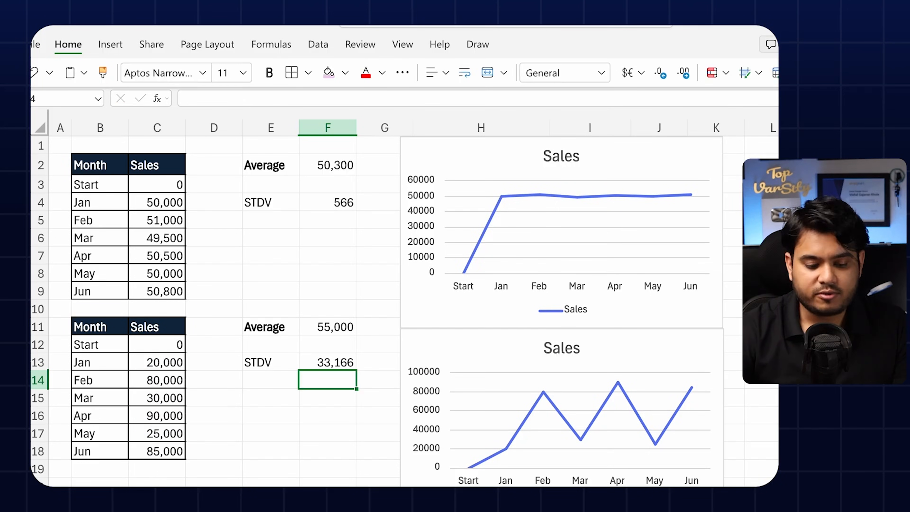
Step: Inspect the function and range used by the standard deviation formulas in F4 and F13
double_click(351, 202)
double_click(362, 203)
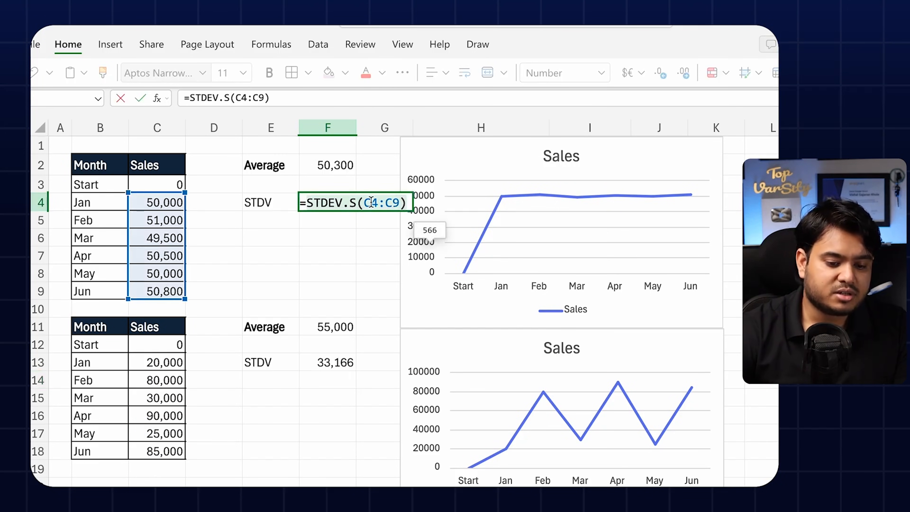
key("Return")
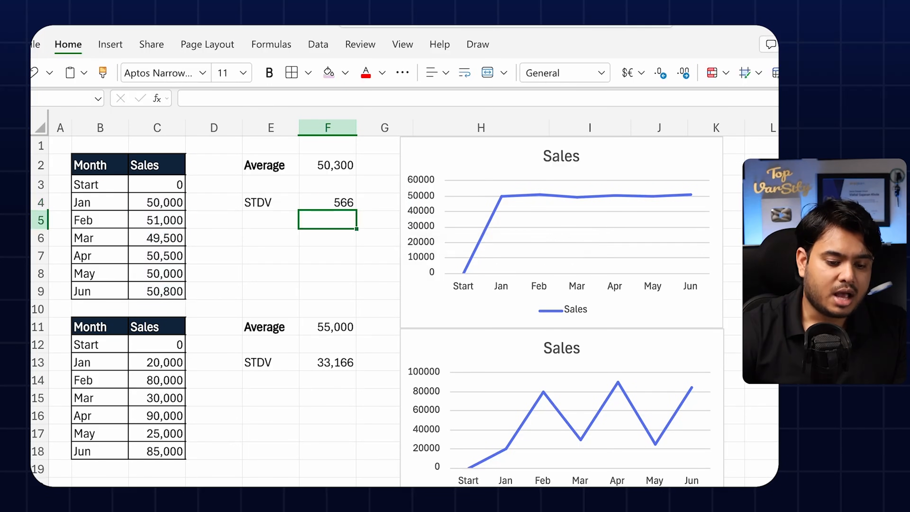
left_click(345, 362)
double_click(339, 361)
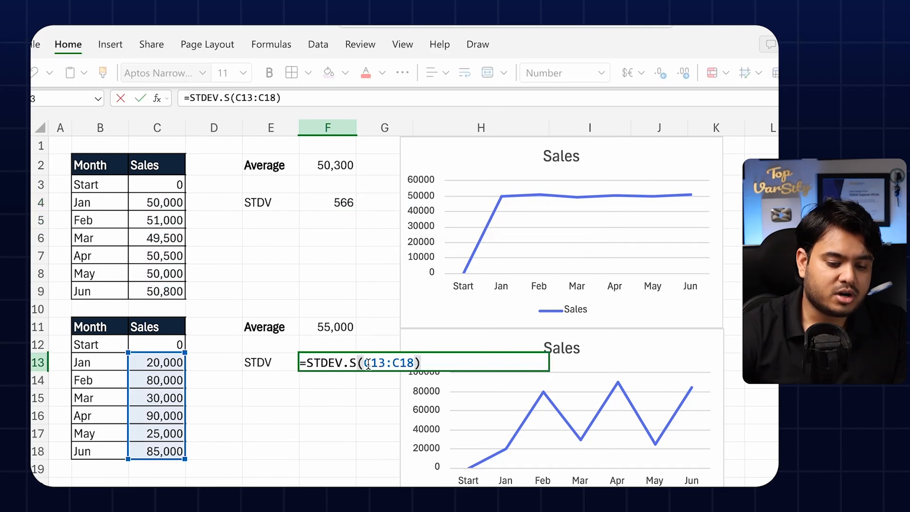
key("Return")
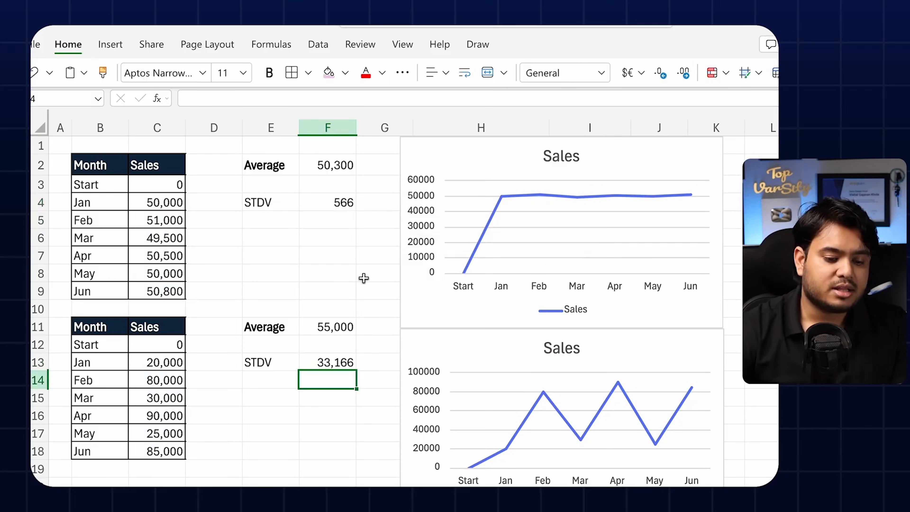
Step: Change the label in E4 to STDV.S and copy it to E13
left_click(294, 198)
double_click(293, 199)
type(".S")
key("Return")
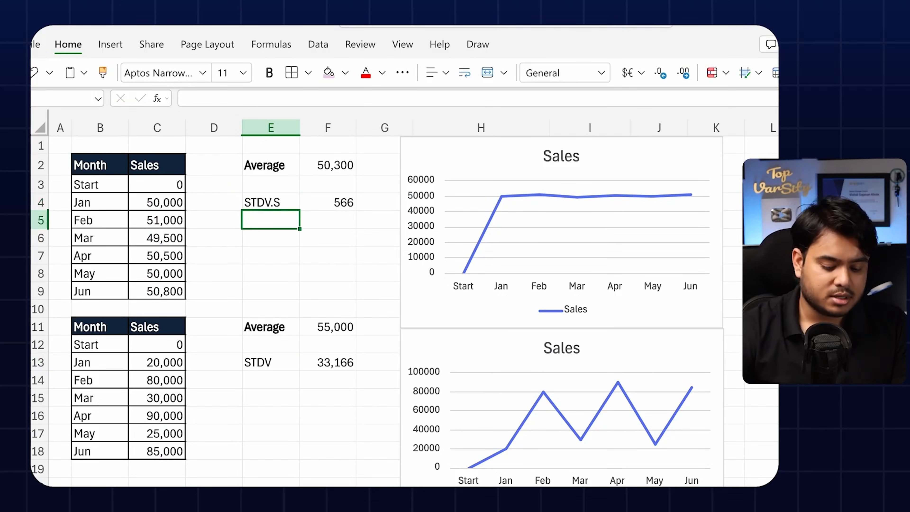
left_click(285, 203)
key("ctrl+c")
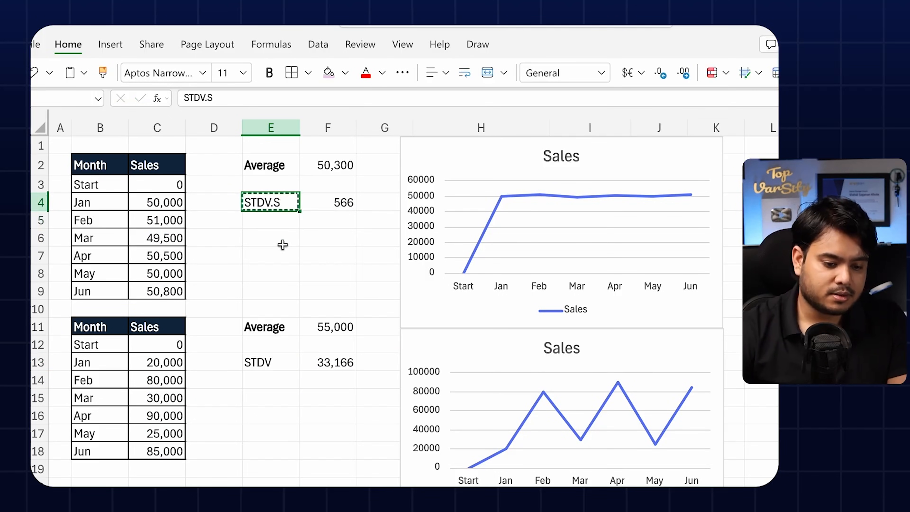
left_click(274, 362)
key("ctrl+v")
Step: Add the label STDV.P in E5 and copy it to E14
double_click(283, 222)
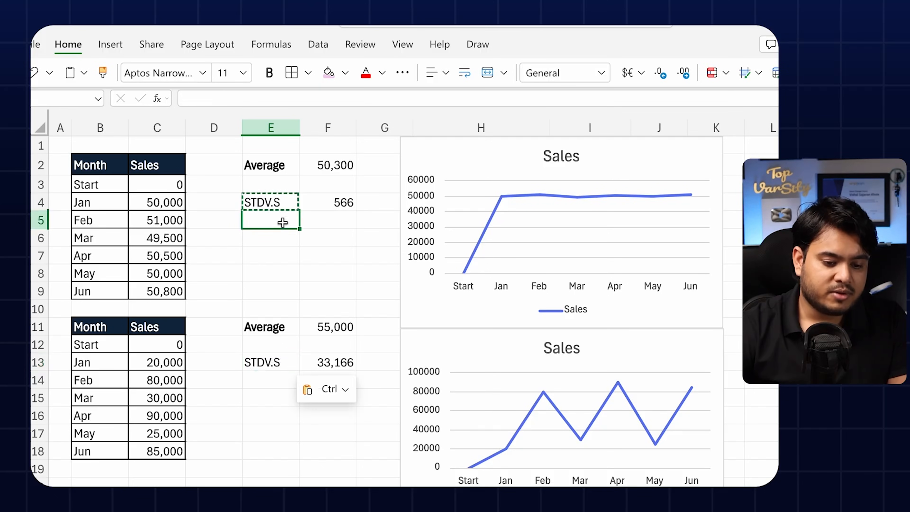
key("ctrl+v")
type("P")
left_click(269, 248)
left_click(270, 215)
key("ctrl+c")
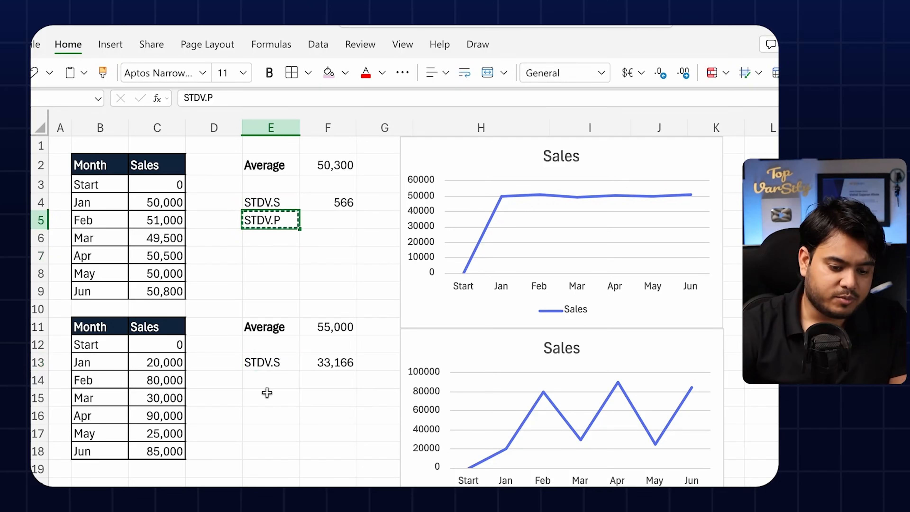
left_click(267, 382)
key("ctrl+v")
Step: Calculate the population standard deviation of the first table's sales in F5 with =STDEV.P(C4:C9)
left_click(327, 221)
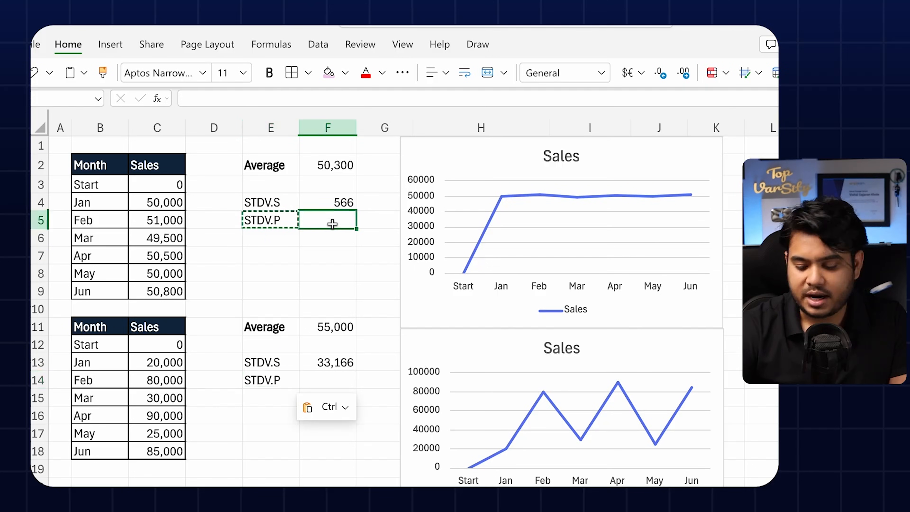
type("=S")
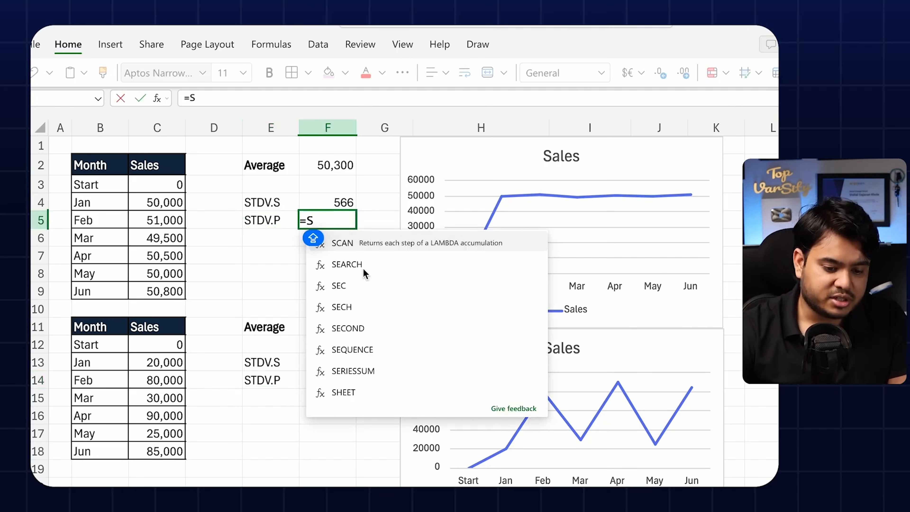
type("TD")
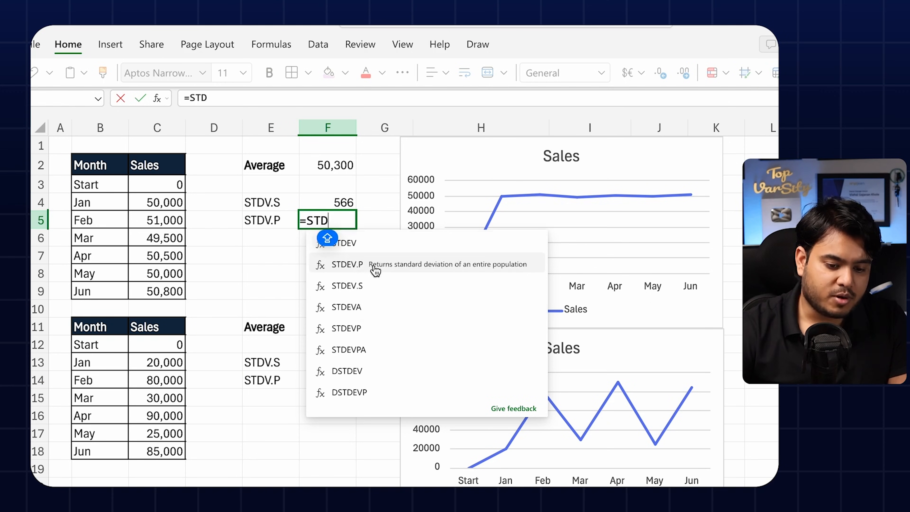
left_click(372, 268)
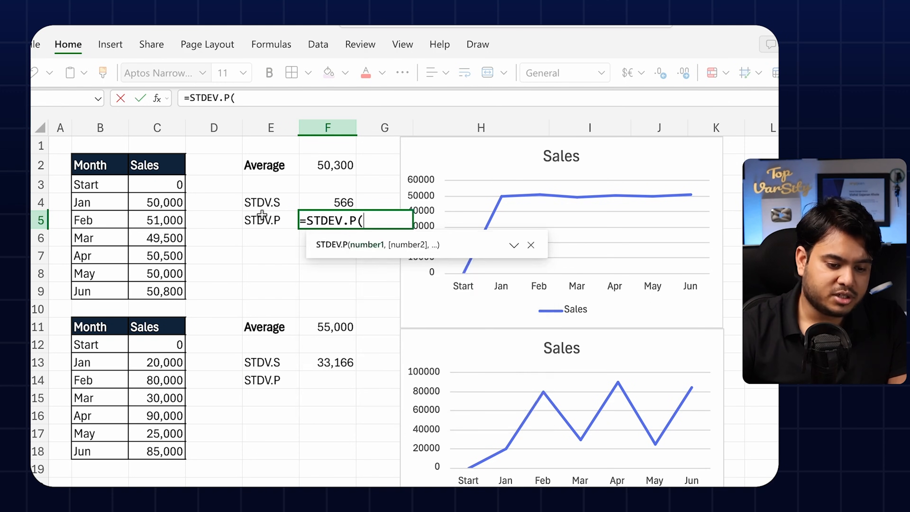
left_click_drag(166, 205, 165, 291)
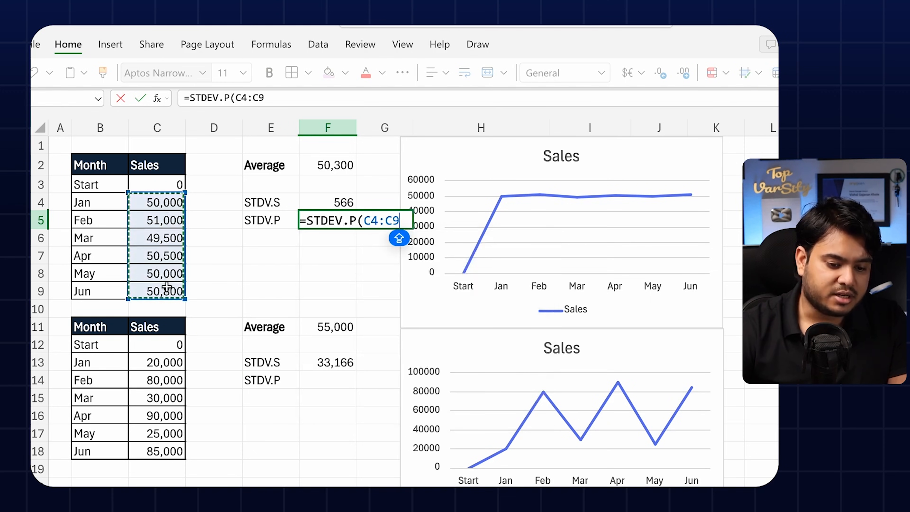
key("Return")
left_click(316, 221)
Step: Calculate the population standard deviation of the second table's sales in F14 with =STDEV.P(C13:C18)
left_click(327, 379)
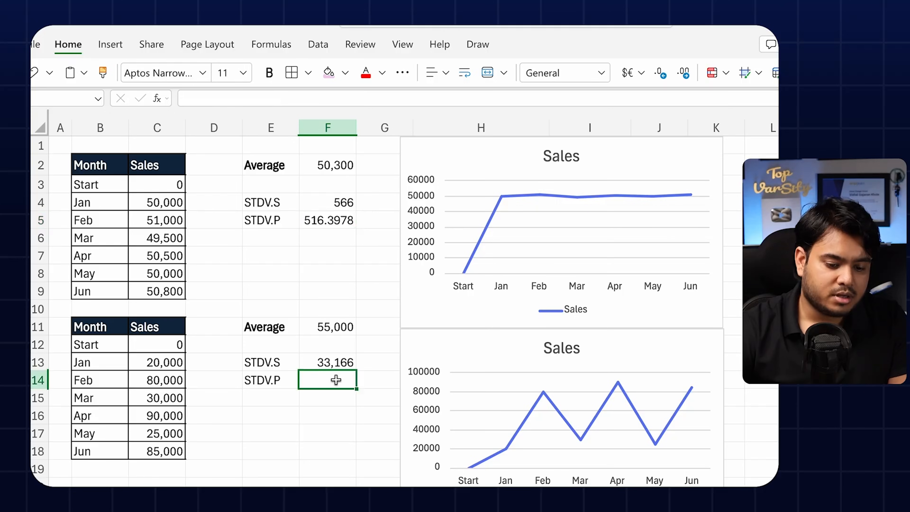
type("=STD")
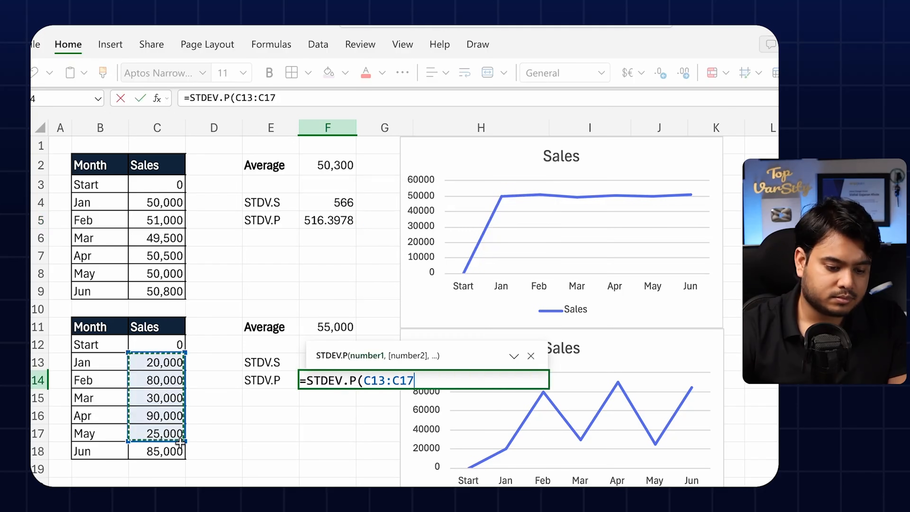
left_click_drag(164, 434, 164, 451)
key("Return")
Step: Display the population standard deviations in F14 and F5 without decimal places
left_click(327, 380)
left_click(661, 73)
left_click(349, 215)
left_click(660, 72)
left_click(660, 73)
left_click(660, 73)
left_click(661, 72)
left_click(364, 267)
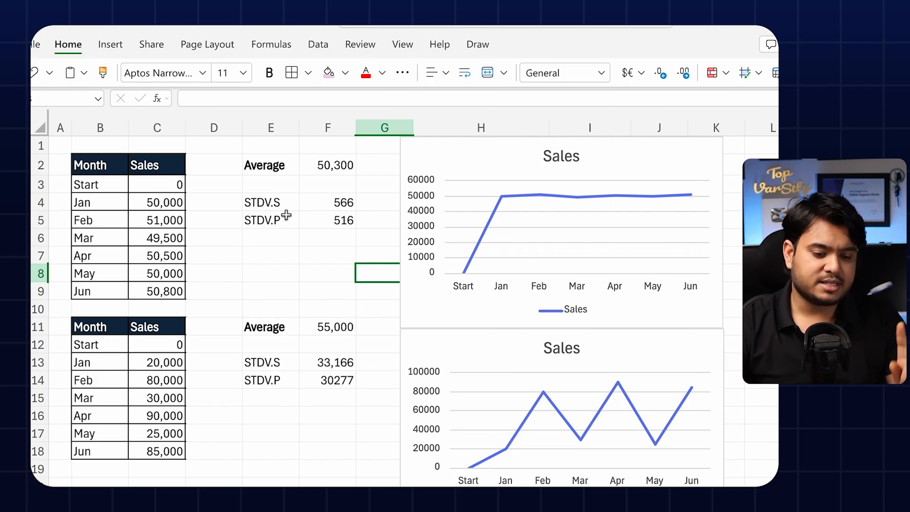
Step: Compare the sample and population standard deviation results beside the sales tables
left_click(326, 222)
left_click(325, 266)
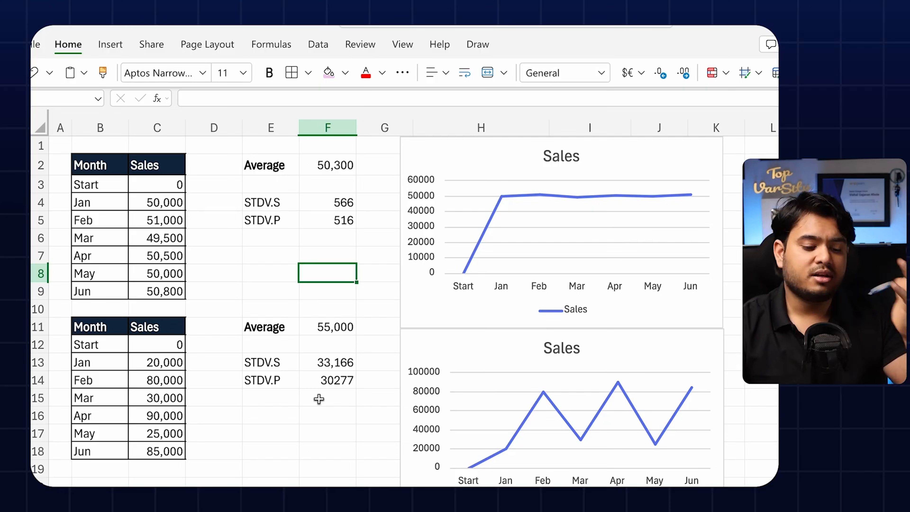
left_click(327, 384)
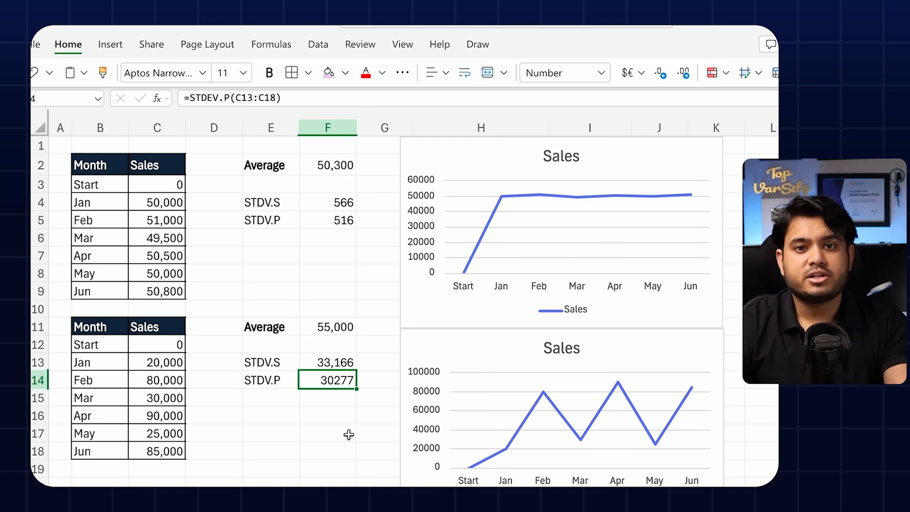
left_click(336, 414)
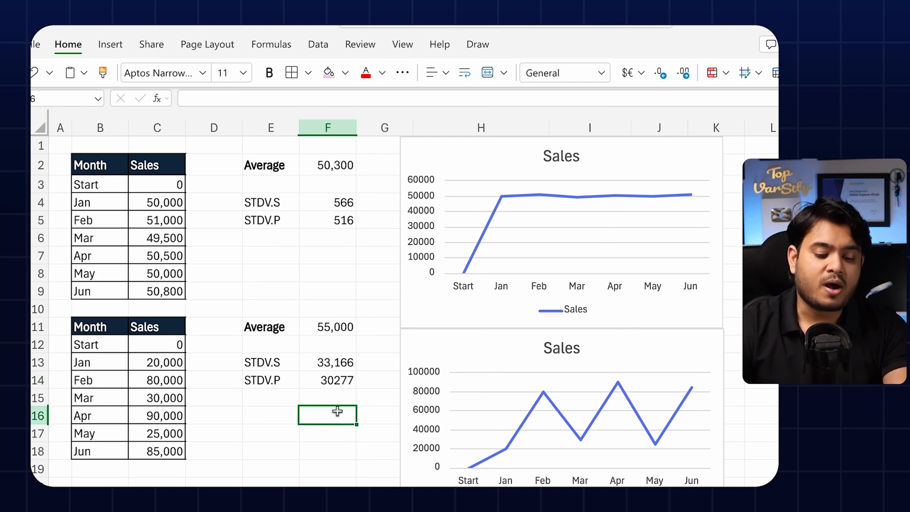
left_click(344, 374)
left_click(344, 363)
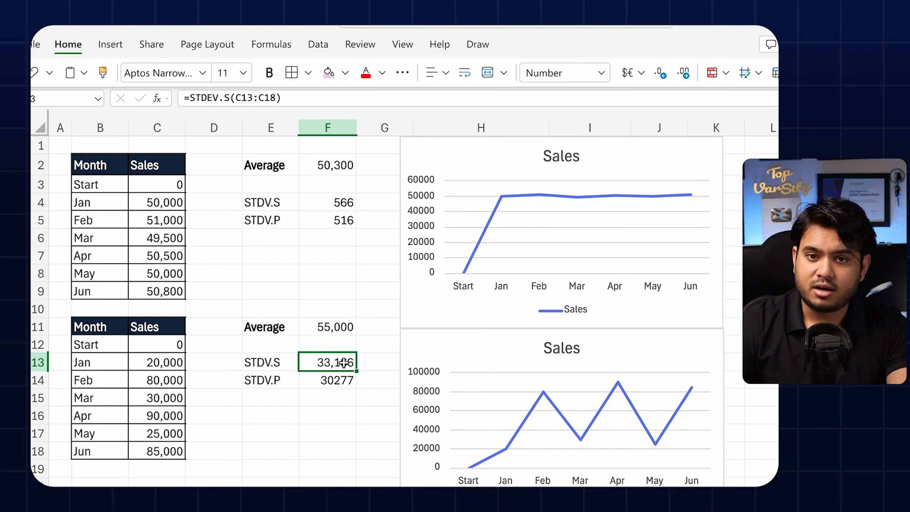
left_click(343, 382)
left_click(344, 364)
Step: Delete the STDV.P labels and results in E14:F14 and E5:F5
left_click_drag(297, 380, 361, 382)
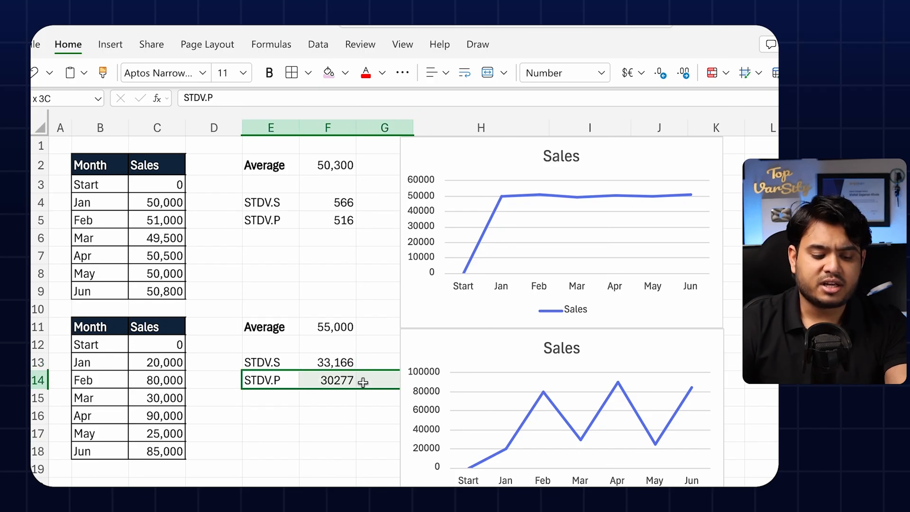
key("ctrl+x")
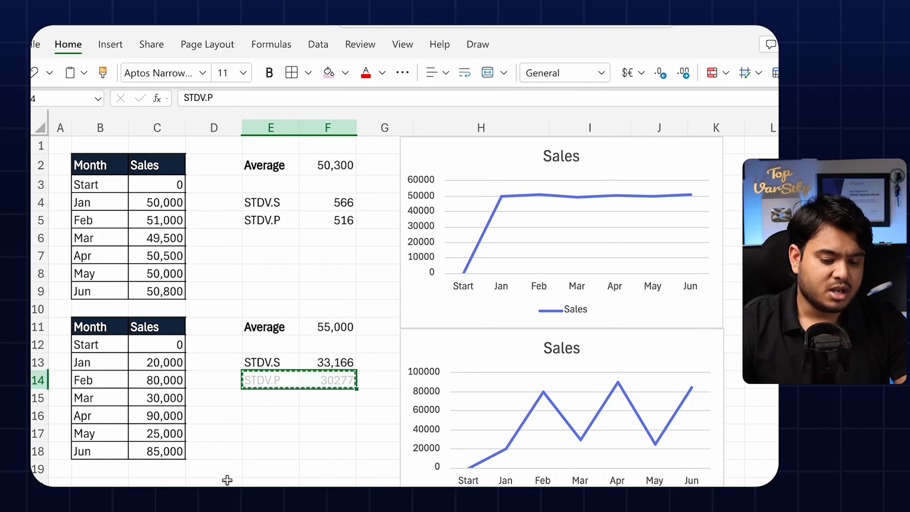
key("Delete")
left_click_drag(266, 219, 342, 218)
key("Delete")
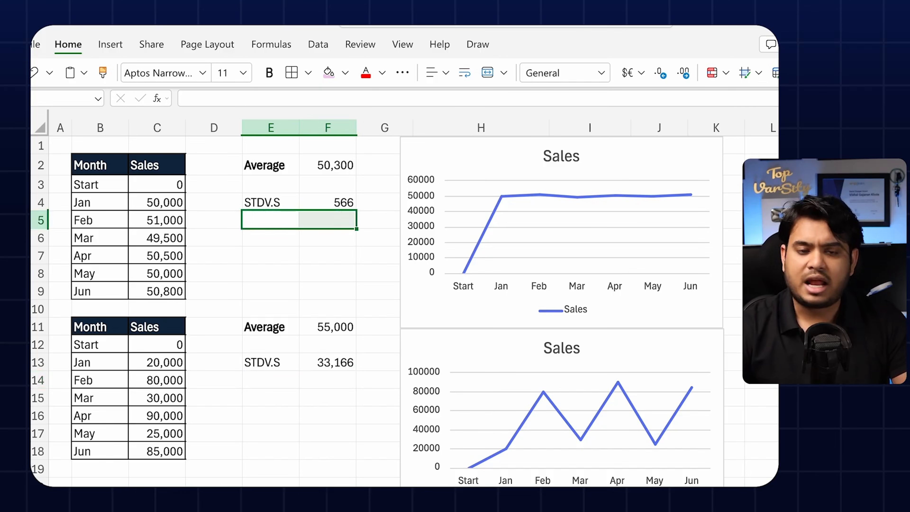
Step: Compare the sample standard deviation results in E4:F4 and E13:F13 with the line charts of the two sales tables
left_click(318, 235)
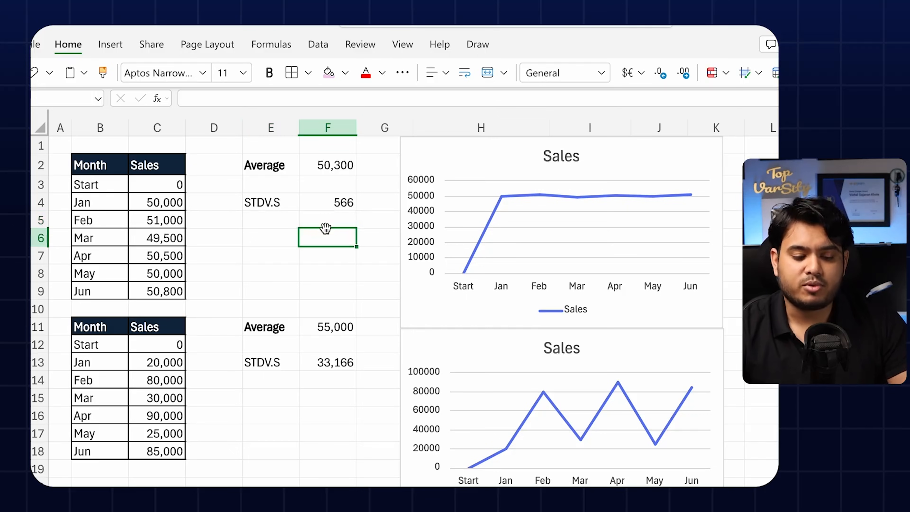
left_click_drag(286, 204, 350, 203)
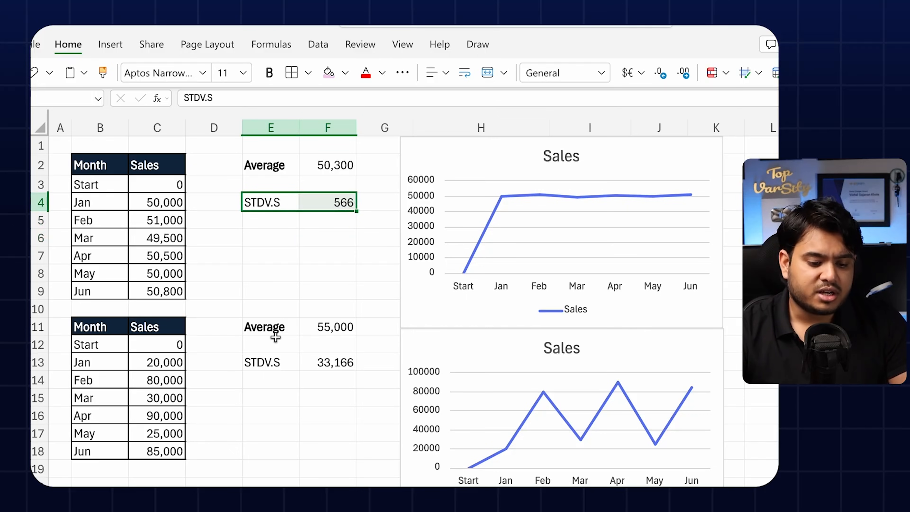
left_click_drag(275, 363, 319, 362)
left_click(319, 389)
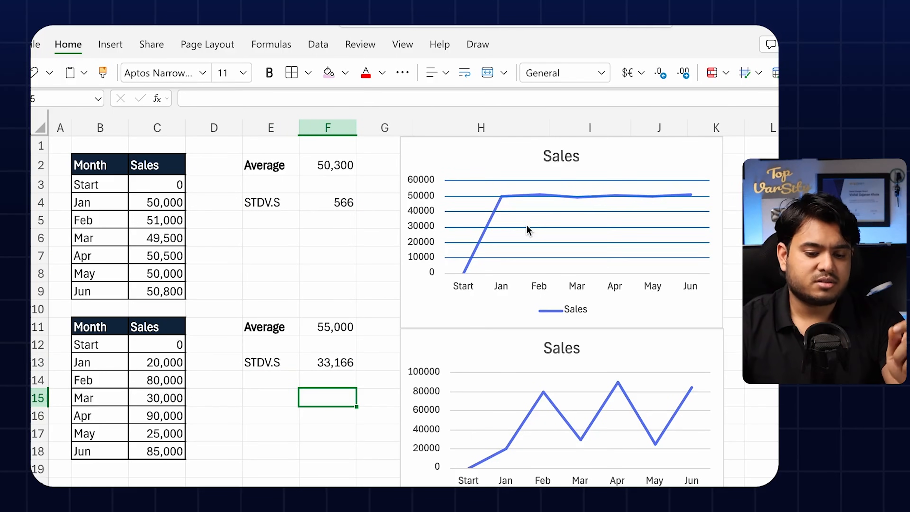
left_click(502, 169)
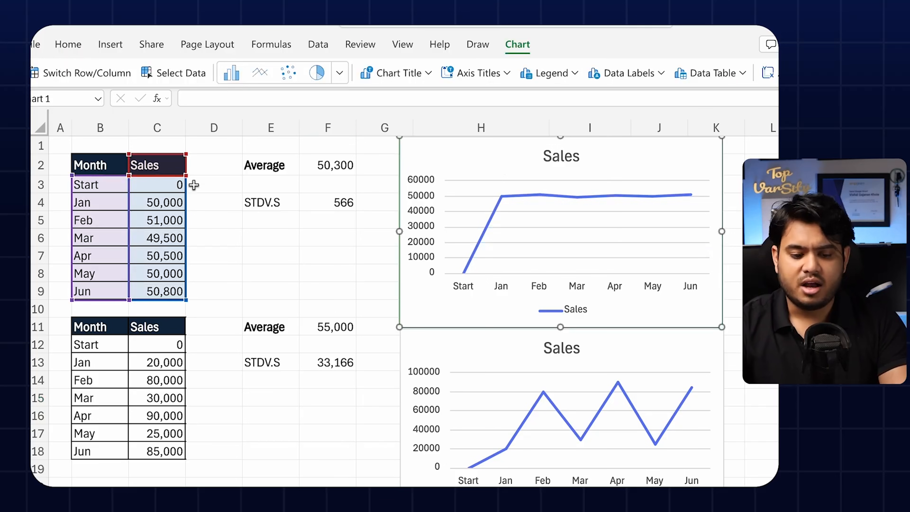
left_click(310, 251)
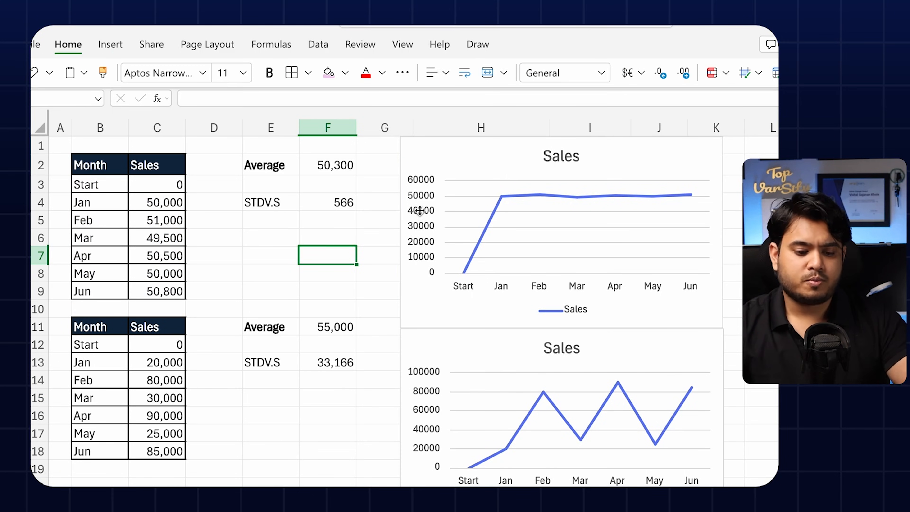
left_click(435, 351)
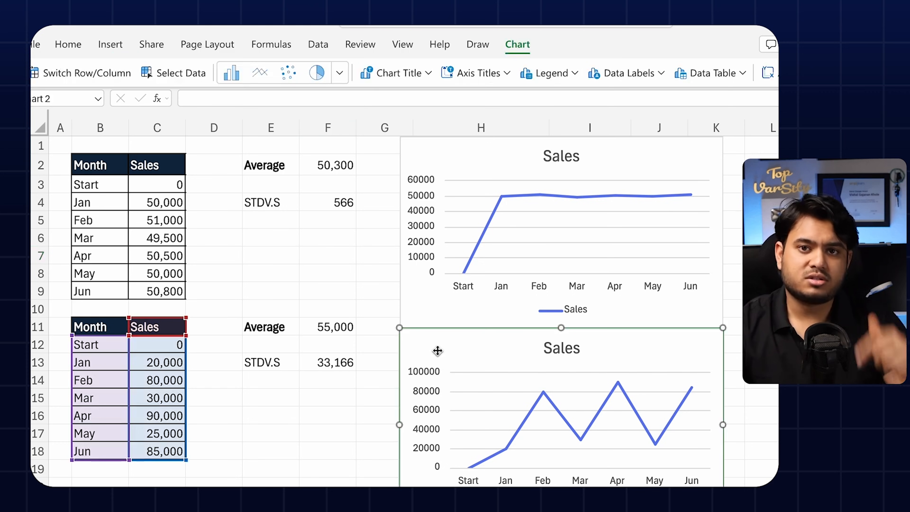
left_click(335, 398)
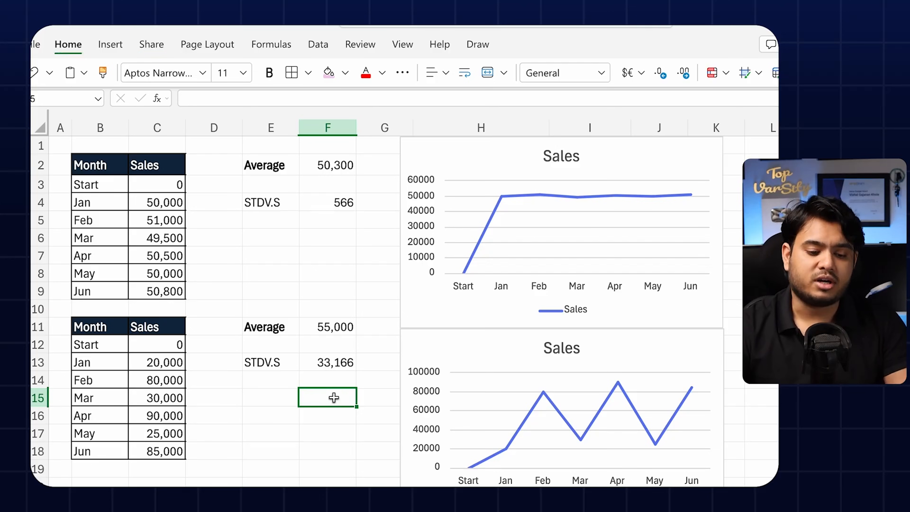
left_click(325, 231)
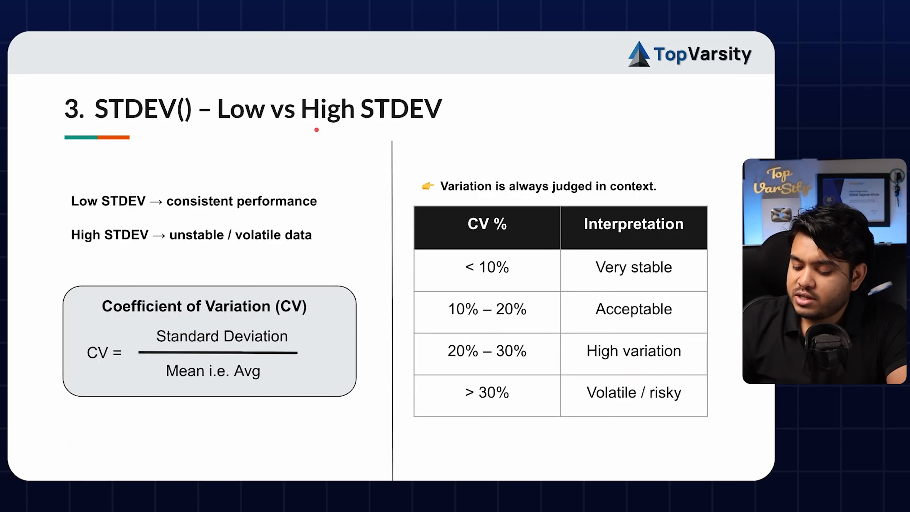
left_click_drag(148, 347, 301, 352)
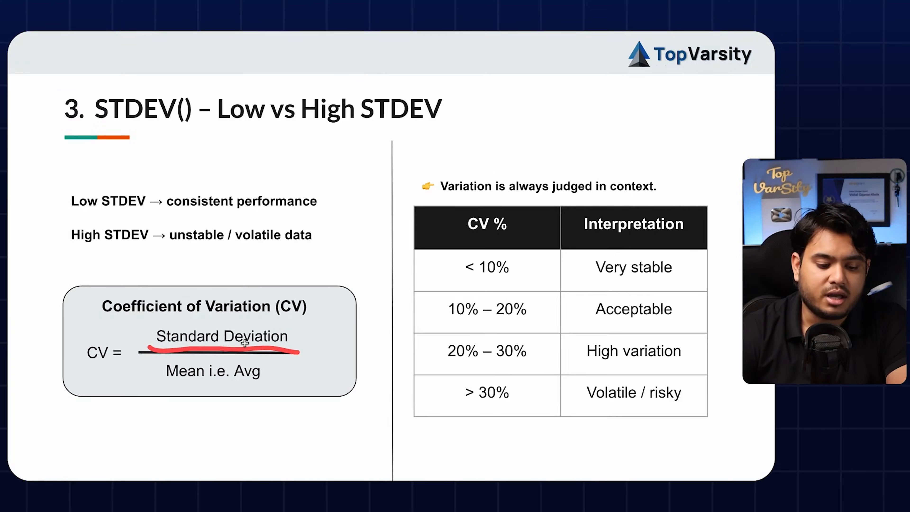
left_click_drag(294, 348, 138, 354)
mouse_move(161, 392)
left_mouse_down()
mouse_move(262, 390)
mouse_move(163, 397)
mouse_move(253, 394)
left_mouse_up()
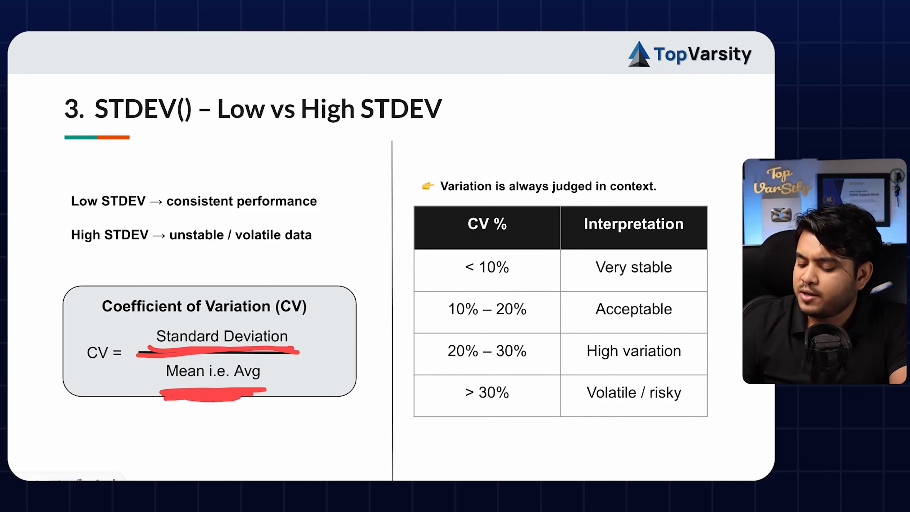